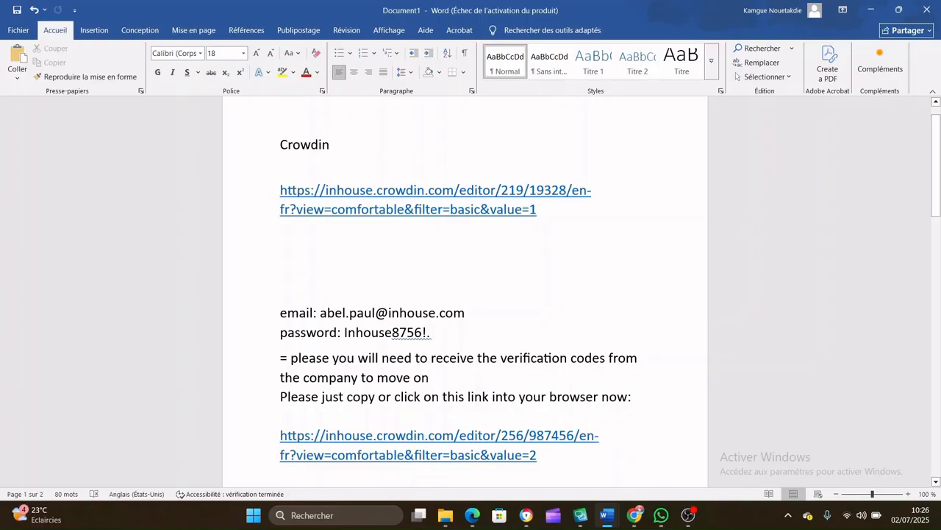
Step: Insert a blank line before the paragraph beginning "Please just copy or click on this link"
{"action": "key", "text": "Return"}
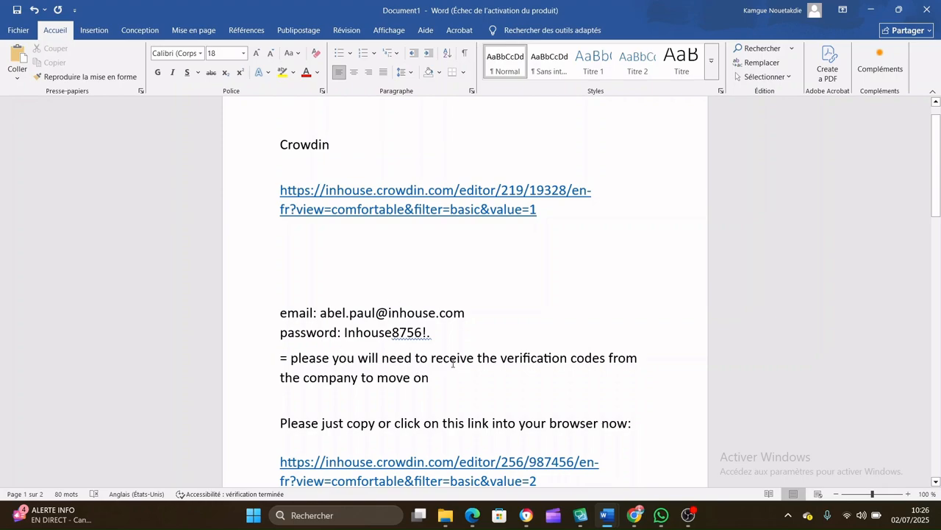
Step: Switch to Chrome and view the Crowdin workspace overview of the inDrive projects
{"action": "mouse_move", "coordinate": [526, 514]}
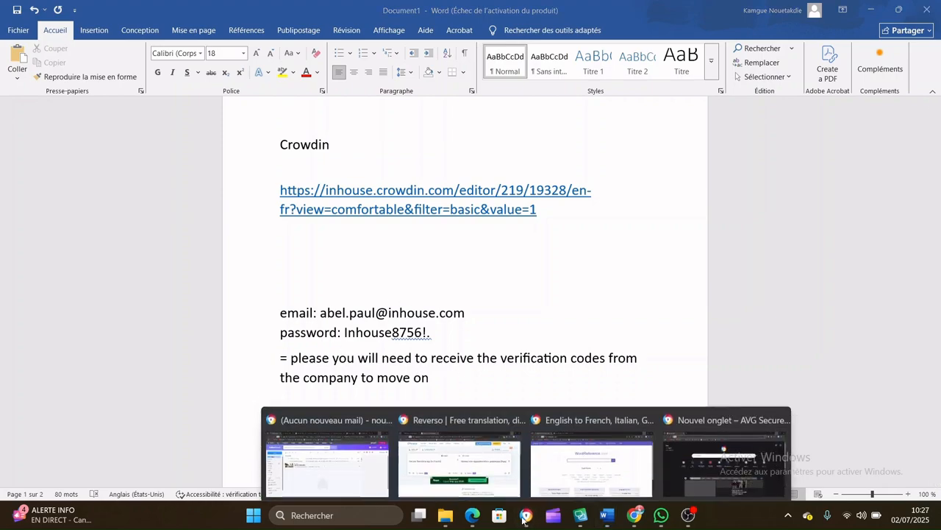
{"action": "left_click", "coordinate": [383, 481]}
{"action": "left_click", "coordinate": [261, 13]}
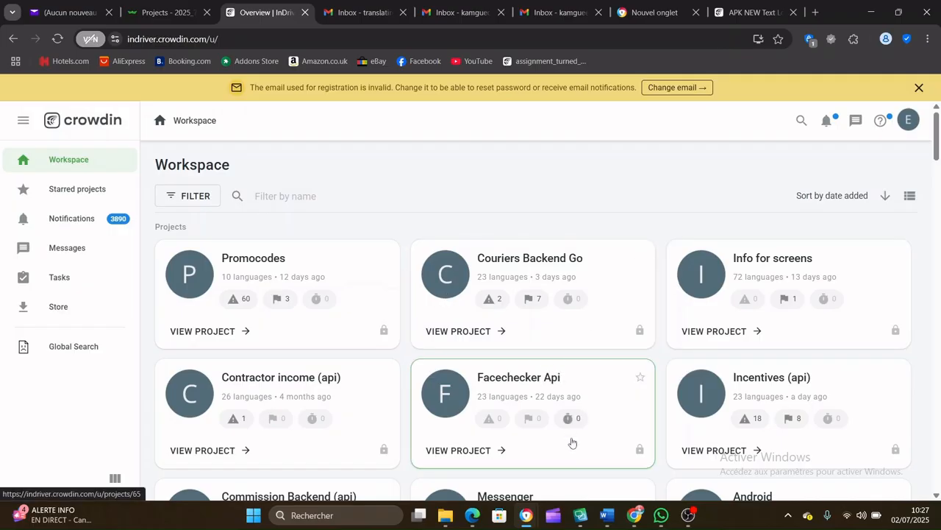
Step: Return to the Word document and read the remaining instructions about the editor link and saving the translated strings
{"action": "left_click", "coordinate": [408, 445]}
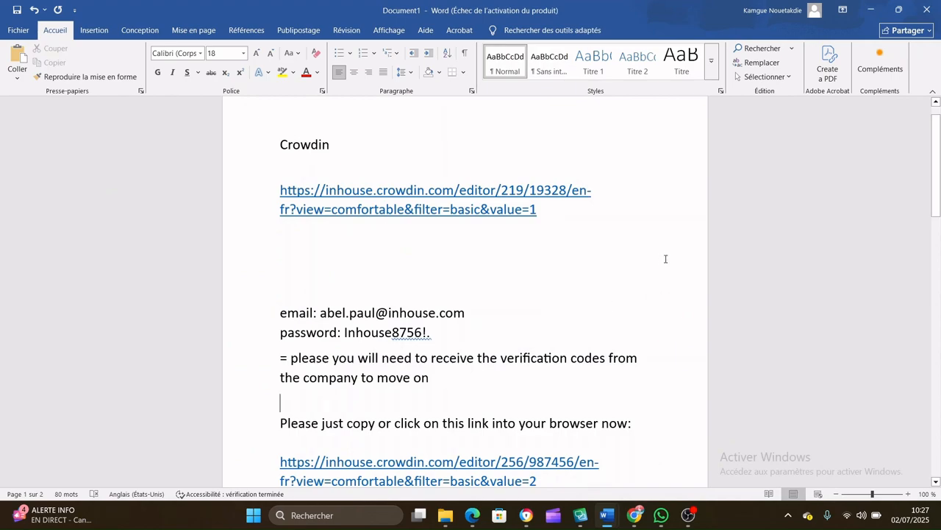
{"action": "left_click", "coordinate": [412, 410]}
{"action": "scroll", "coordinate": [473, 396], "scroll_direction": "down", "scroll_amount": 1}
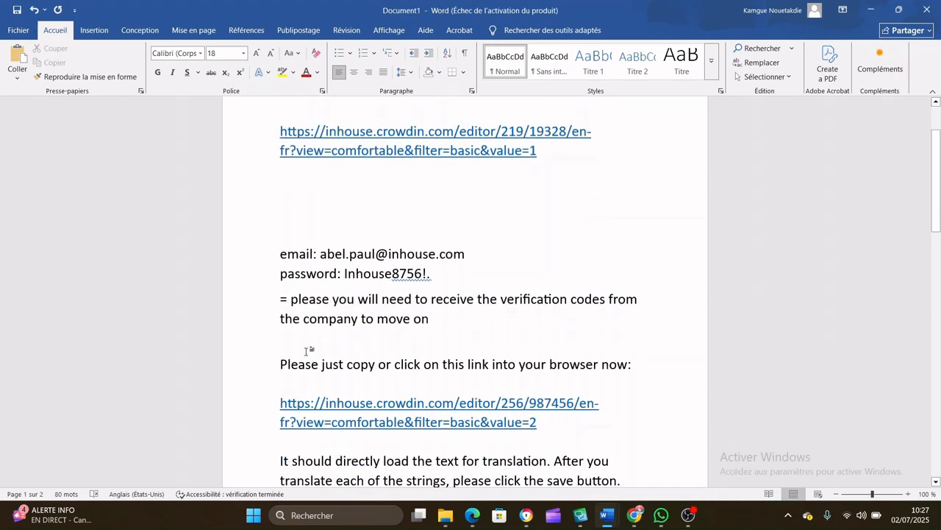
{"action": "scroll", "coordinate": [514, 401], "scroll_direction": "down", "scroll_amount": 1}
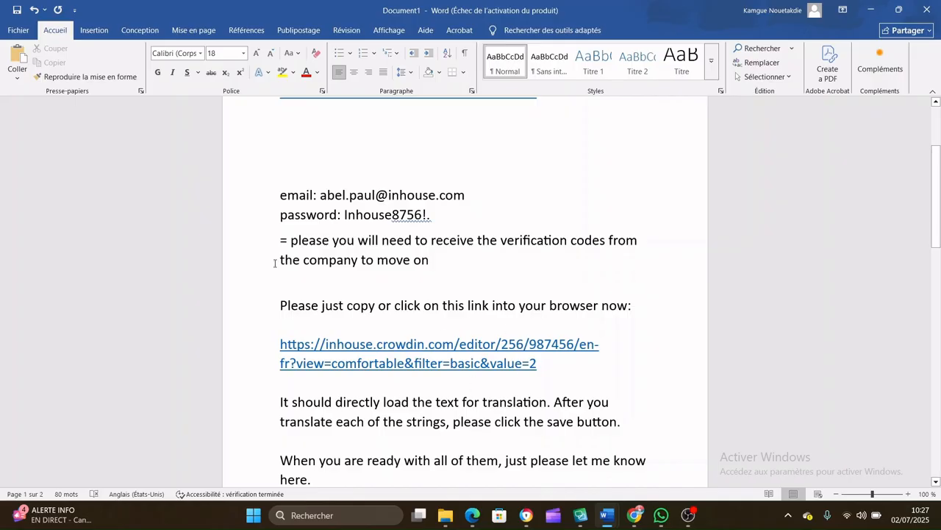
{"action": "scroll", "coordinate": [486, 363], "scroll_direction": "down", "scroll_amount": 2}
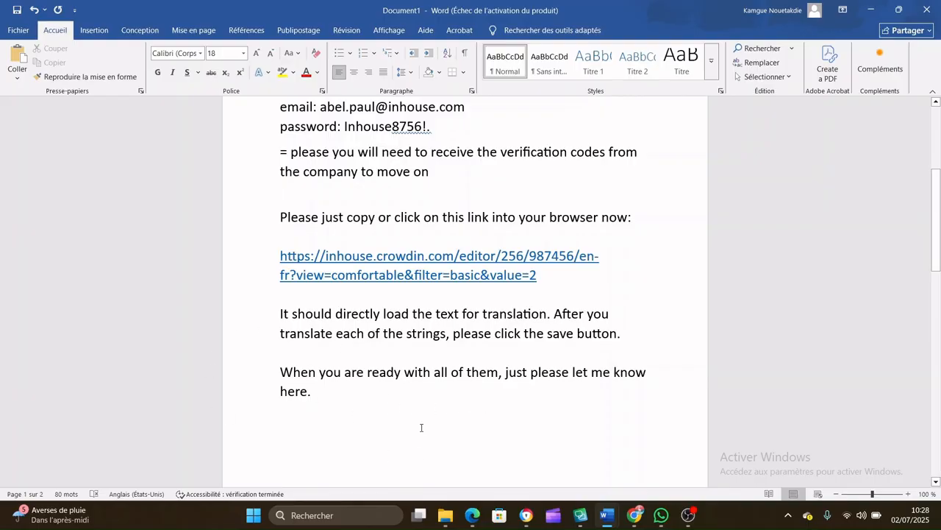
Step: Switch to Chrome and look through the string list of the APK NEW Text Localization file in the Crowdin editor
{"action": "mouse_move", "coordinate": [526, 515]}
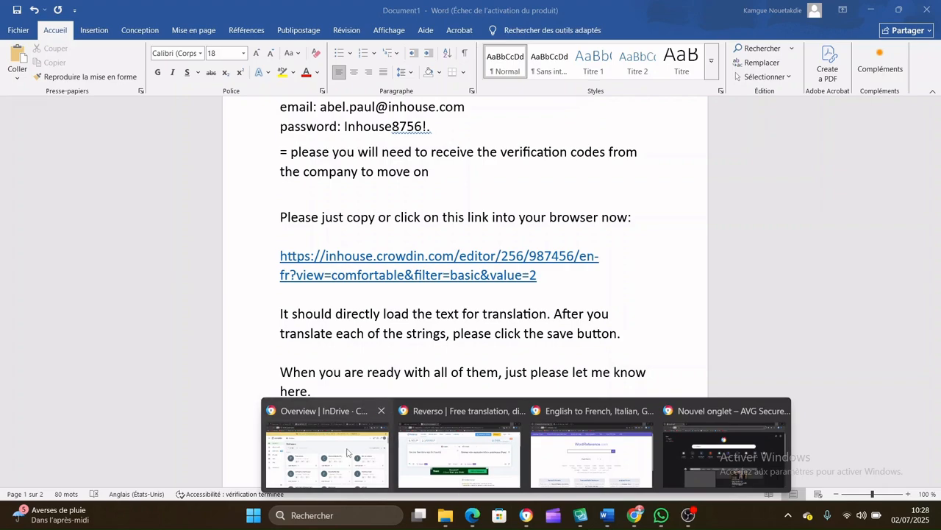
{"action": "left_click", "coordinate": [328, 460]}
{"action": "left_click", "coordinate": [748, 12]}
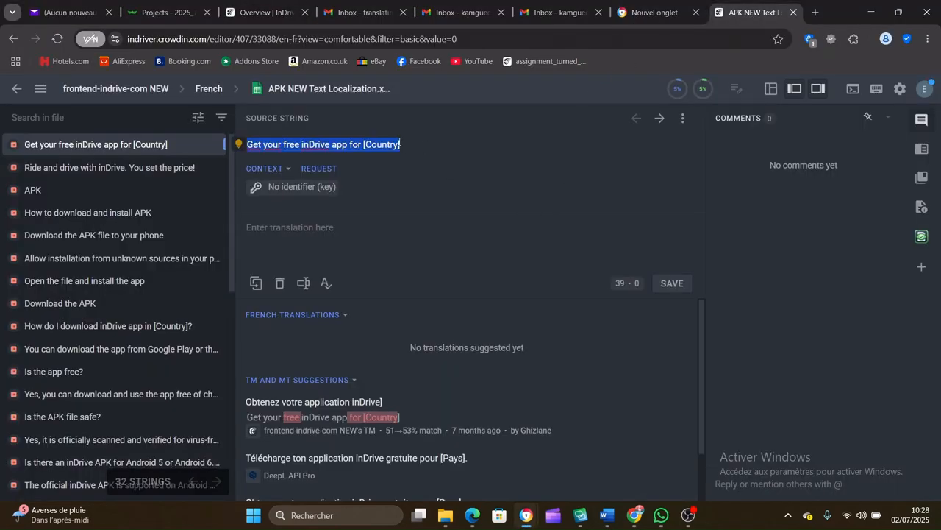
{"action": "left_click", "coordinate": [400, 176]}
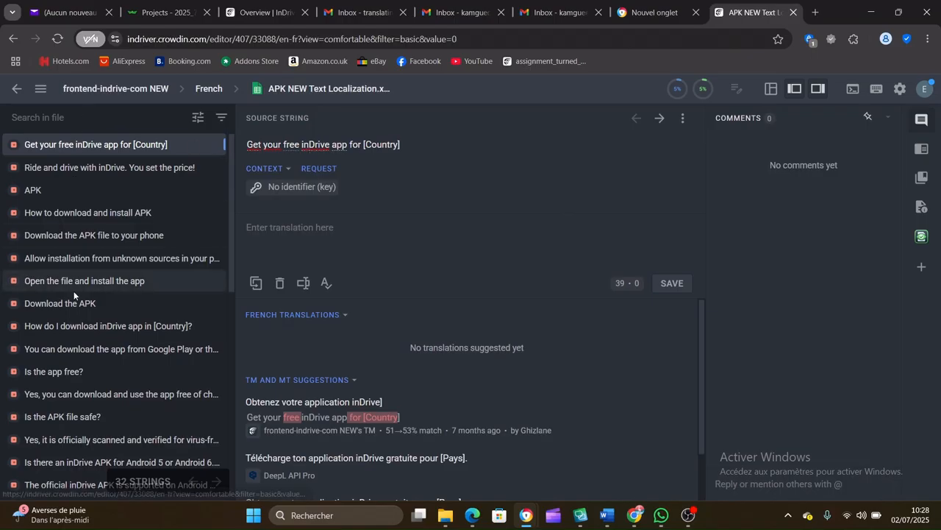
{"action": "scroll", "coordinate": [74, 287], "scroll_direction": "down", "scroll_amount": 6}
{"action": "scroll", "coordinate": [73, 285], "scroll_direction": "up", "scroll_amount": 7}
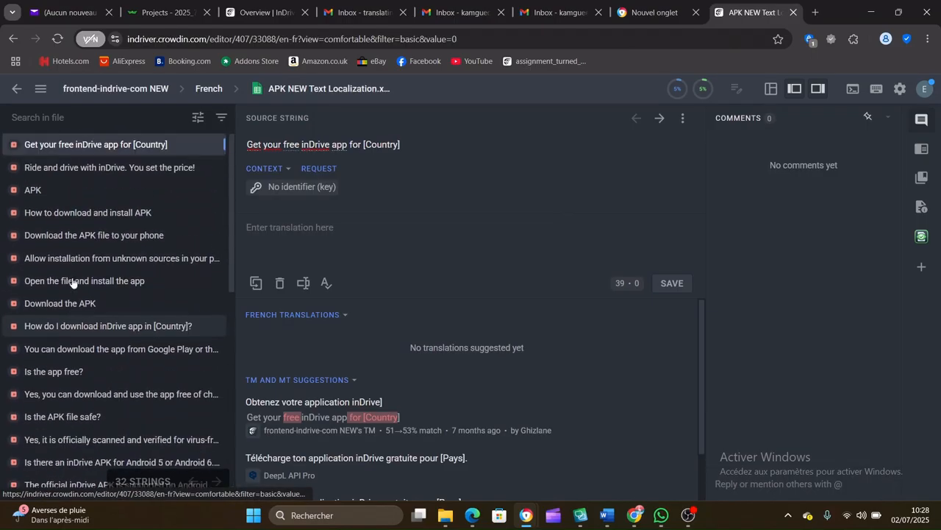
{"action": "scroll", "coordinate": [72, 282], "scroll_direction": "down", "scroll_amount": 1}
{"action": "scroll", "coordinate": [72, 280], "scroll_direction": "up", "scroll_amount": 1}
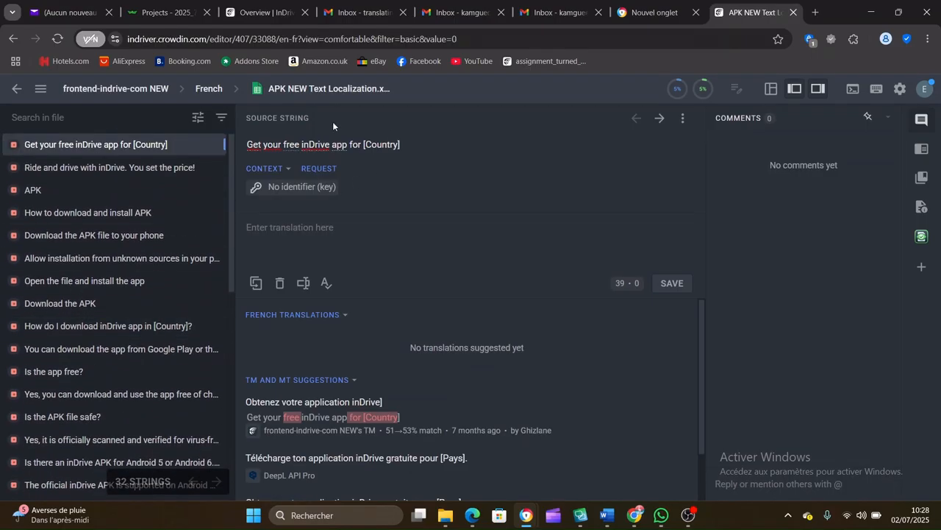
Step: Copy the source string "Get your free inDrive app for [Country]"
{"action": "mouse_move", "coordinate": [248, 147]}
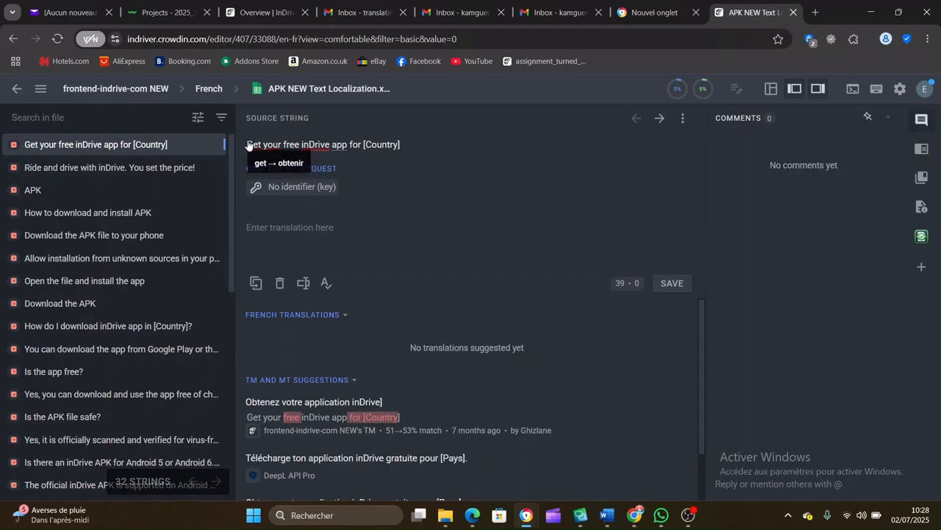
{"action": "left_click_drag", "start_coordinate": [407, 149], "coordinate": [247, 146]}
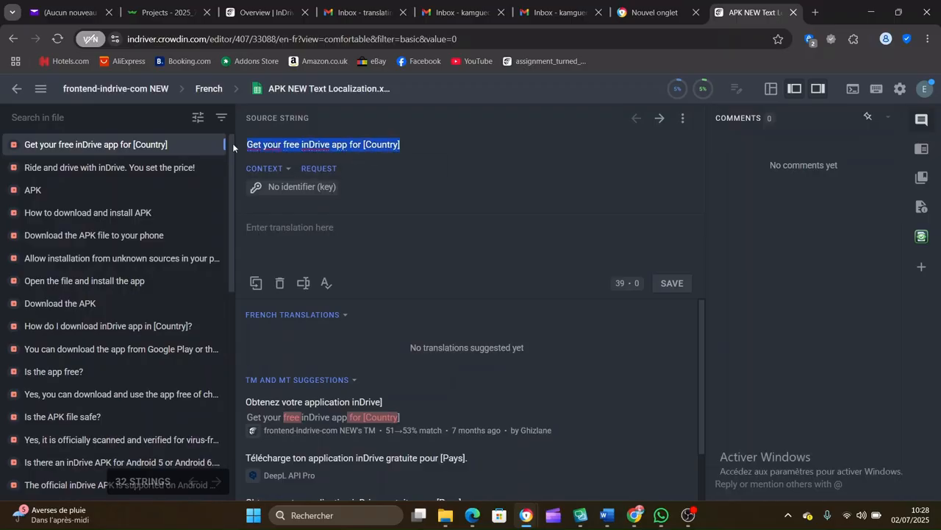
{"action": "right_click", "coordinate": [272, 144]}
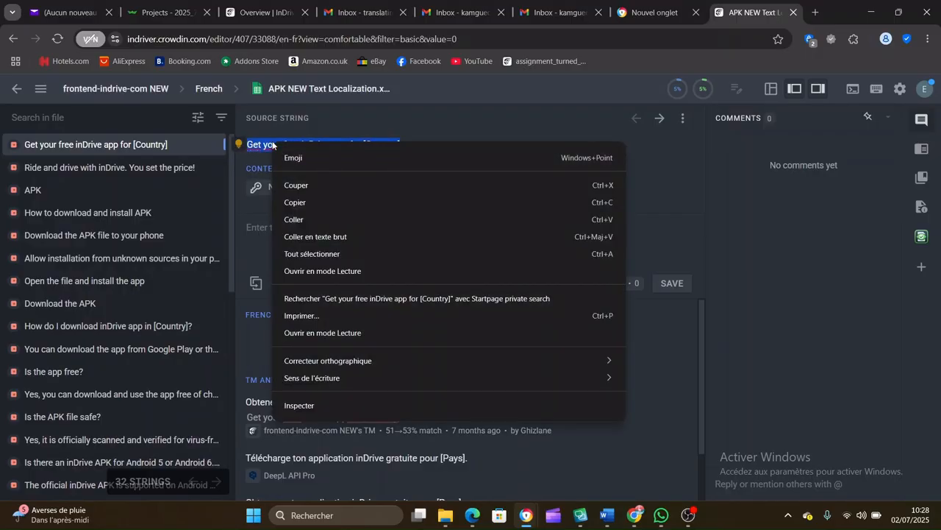
{"action": "left_click", "coordinate": [305, 197]}
Step: Switch to the Reverso window and copy the French translation "Obtenez votre application inDrive gratuite pour [Pays]"
{"action": "mouse_move", "coordinate": [526, 515]}
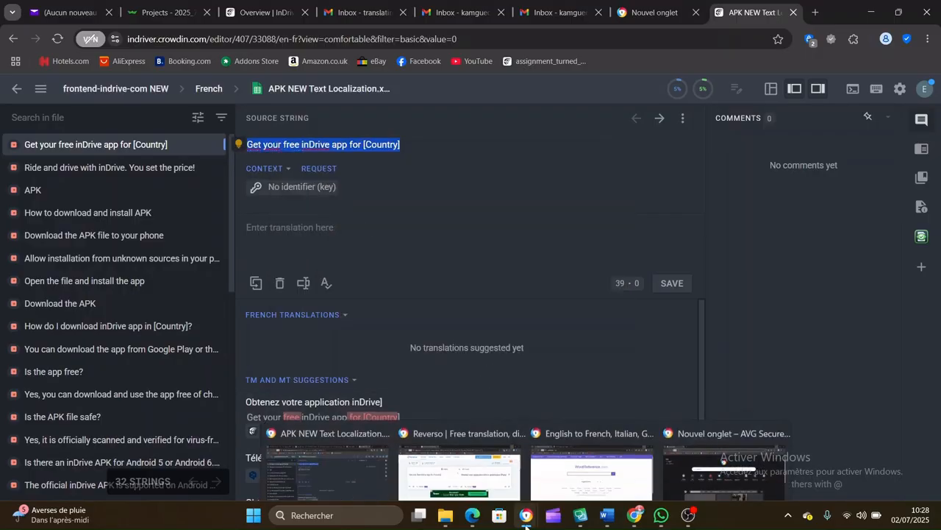
{"action": "left_click", "coordinate": [509, 462]}
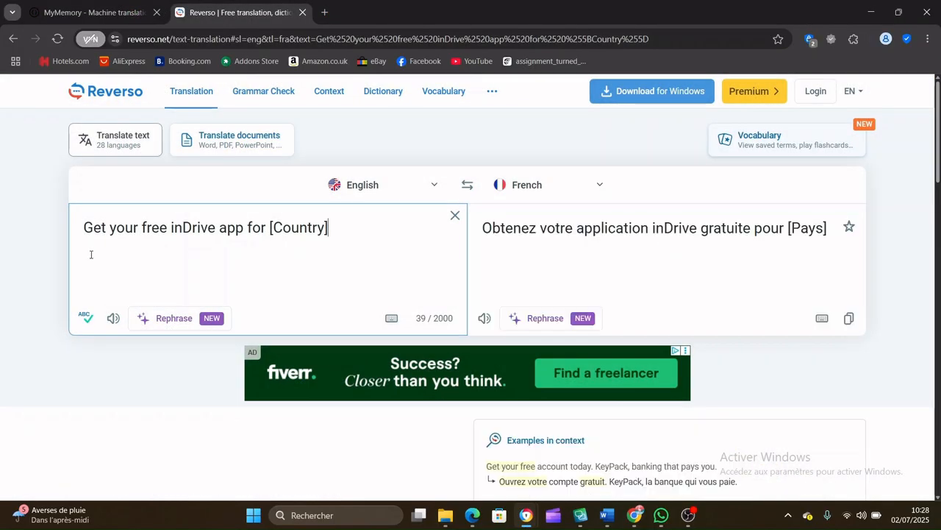
{"action": "left_click", "coordinate": [485, 228]}
{"action": "left_click_drag", "start_coordinate": [485, 229], "coordinate": [828, 225]}
{"action": "right_click", "coordinate": [812, 228]}
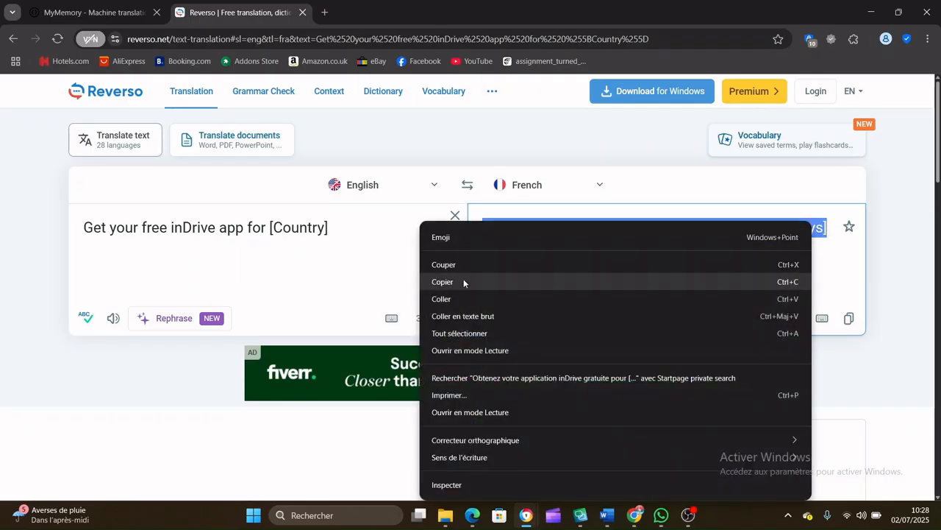
{"action": "left_click", "coordinate": [464, 279]}
{"action": "left_click", "coordinate": [529, 234]}
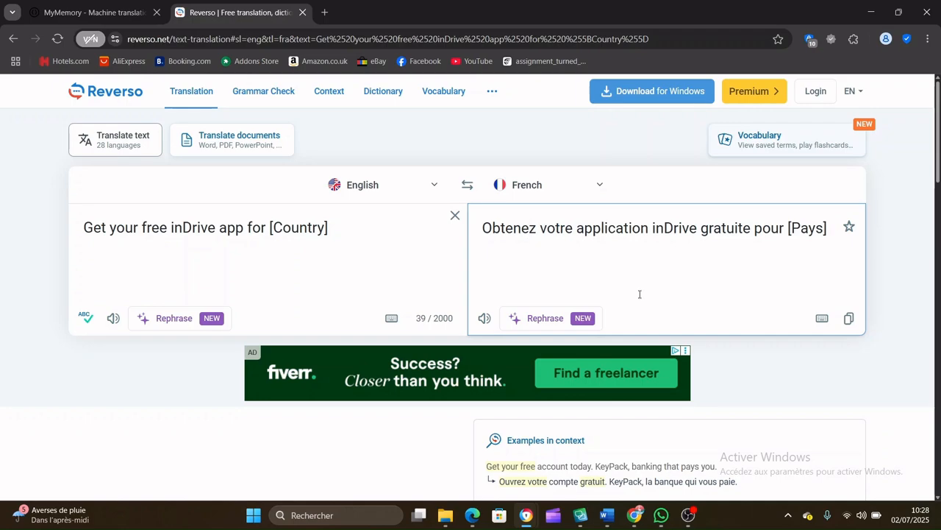
Step: In the Crowdin editor, enter "Obtenez votre appli inDrive gratuite pour [Maroc]" as the first string's translation and save it
{"action": "mouse_move", "coordinate": [611, 523]}
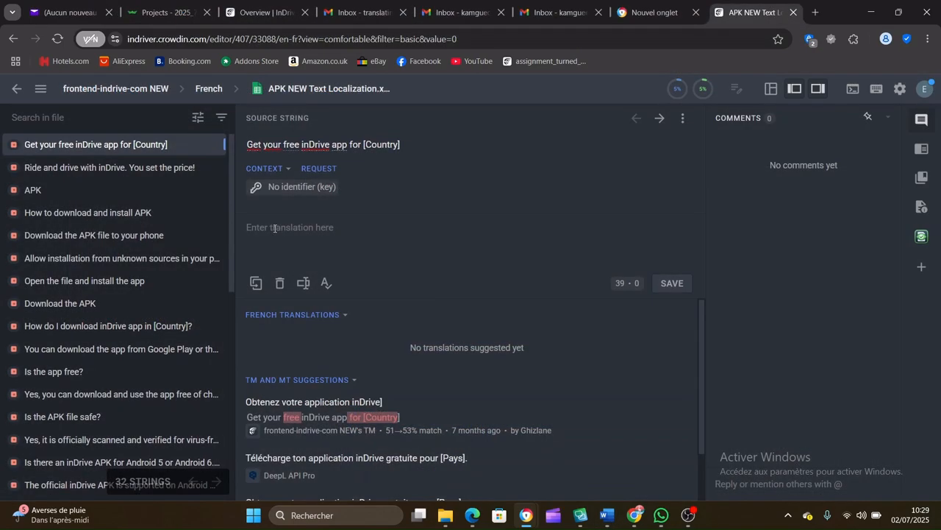
{"action": "key", "text": "ctrl+v"}
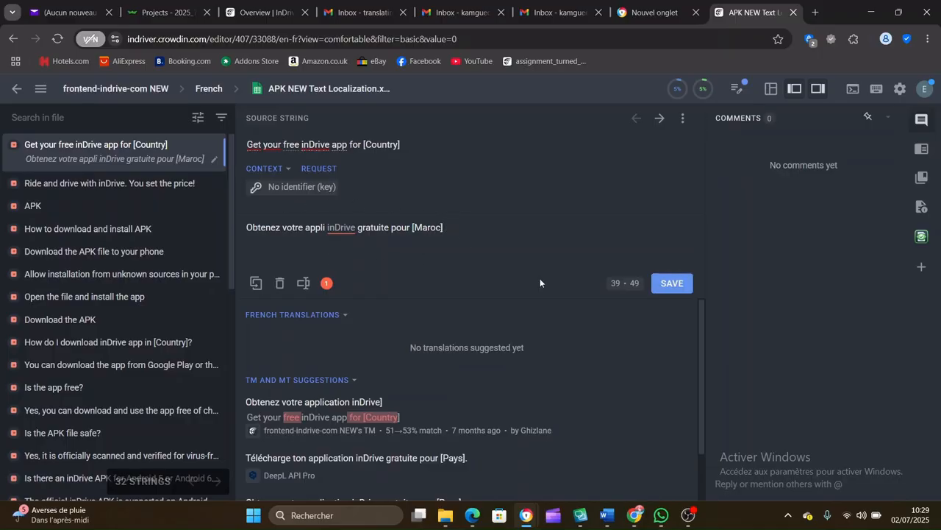
{"action": "left_click", "coordinate": [672, 284]}
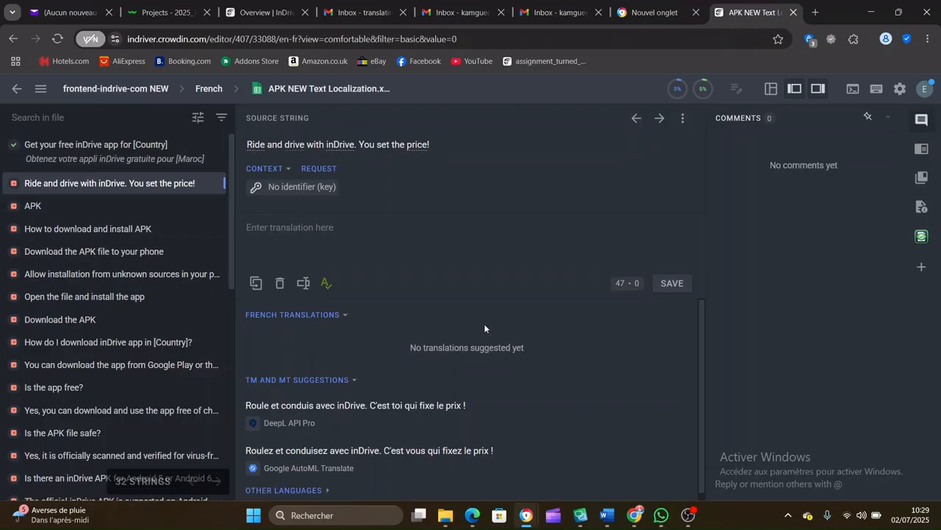
Step: Apply the Google AutoML suggestion to "Yes, you can download and use the app free of charge.", shorten "application" to "appli", and save
{"action": "left_click", "coordinate": [503, 253]}
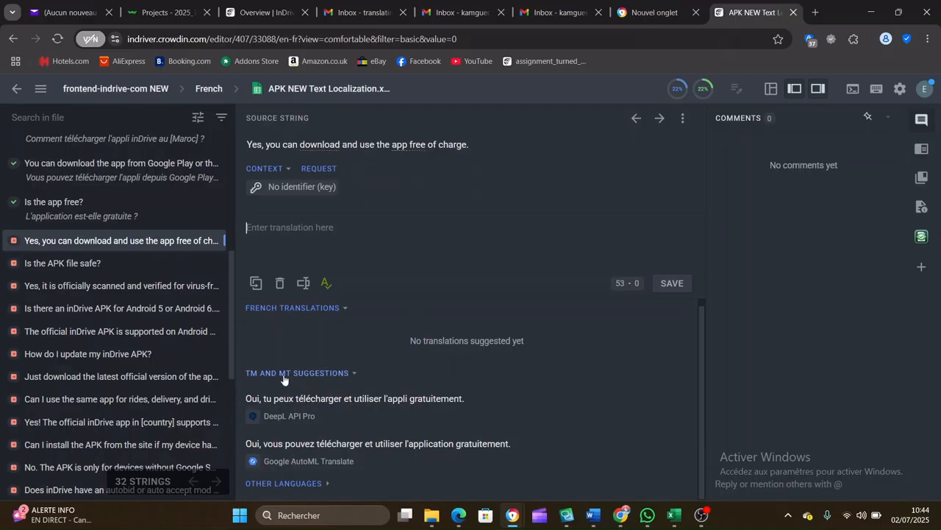
{"action": "left_click", "coordinate": [430, 447]}
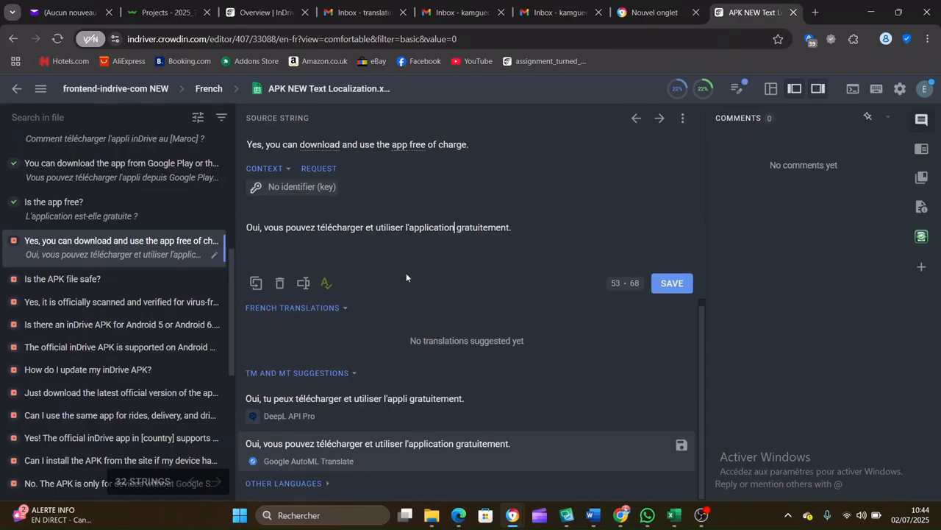
{"action": "key", "text": "BackSpace"}
{"action": "key", "text": "BackSpace"}
{"action": "key", "text": "BackSpace"}
{"action": "key", "text": "BackSpace"}
{"action": "key", "text": "BackSpace"}
{"action": "key", "text": "BackSpace"}
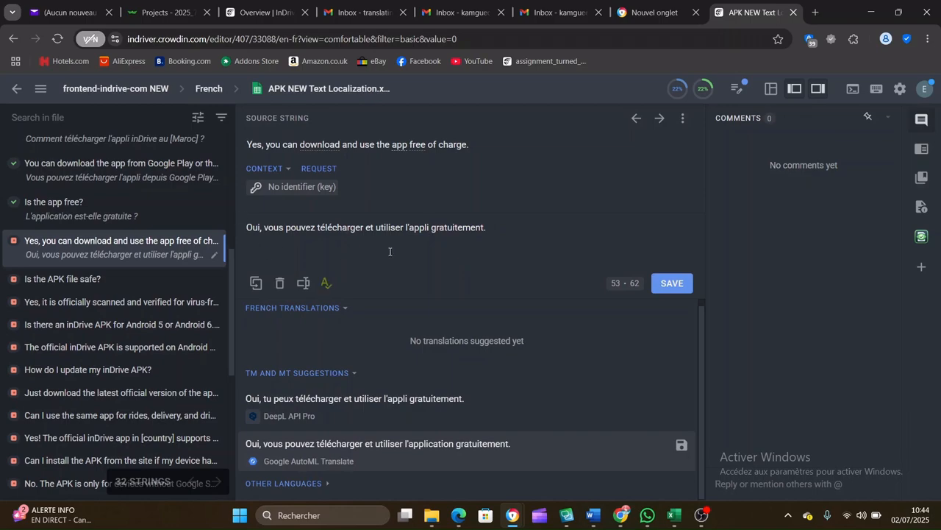
{"action": "left_click", "coordinate": [492, 231]}
{"action": "left_click", "coordinate": [671, 284]}
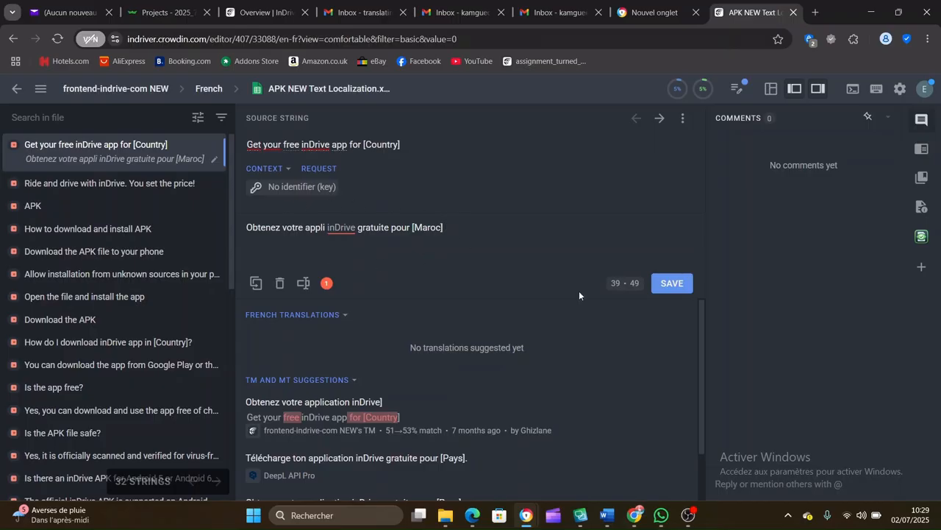
Step: Save the French translation of "Get your free inDrive app for [Country]"
{"action": "left_click", "coordinate": [672, 284]}
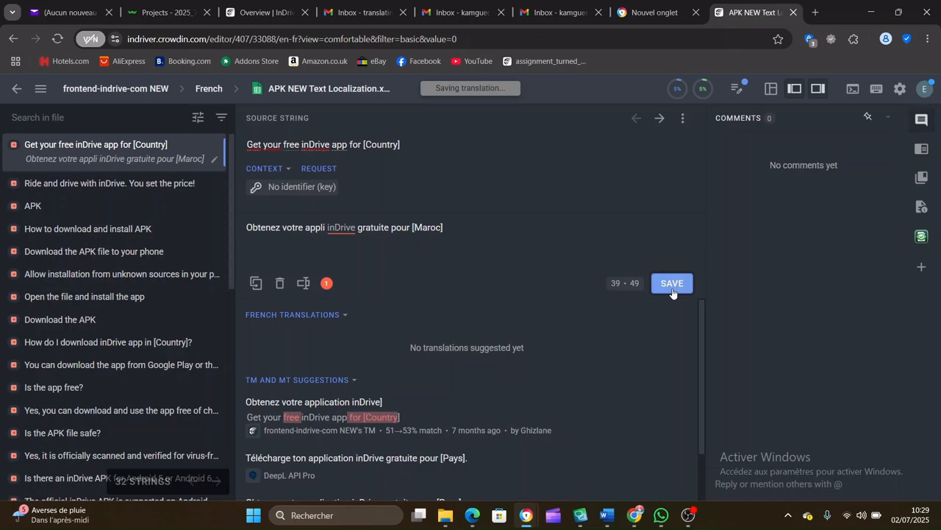